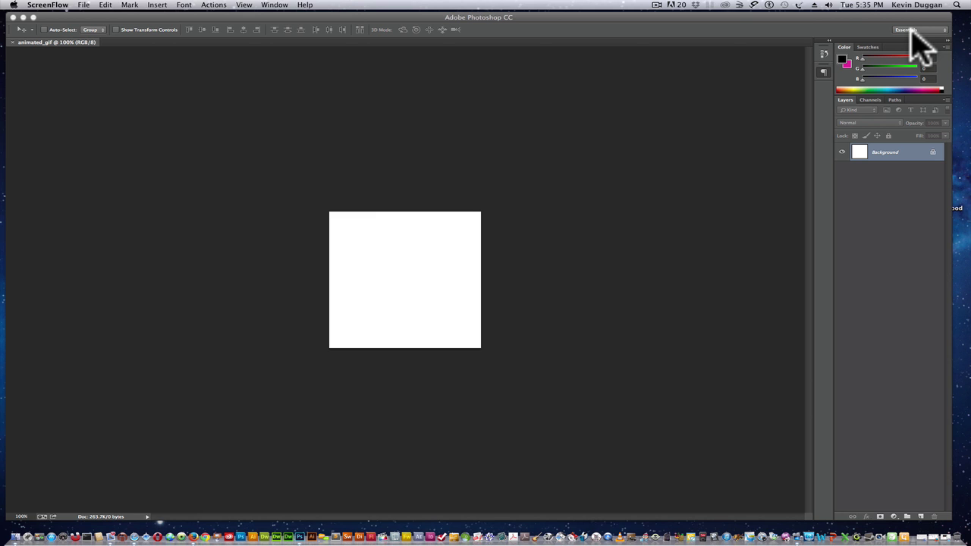
# Step: Switch Photoshop to the Motion workspace for animation
pyautogui.click(911, 32)
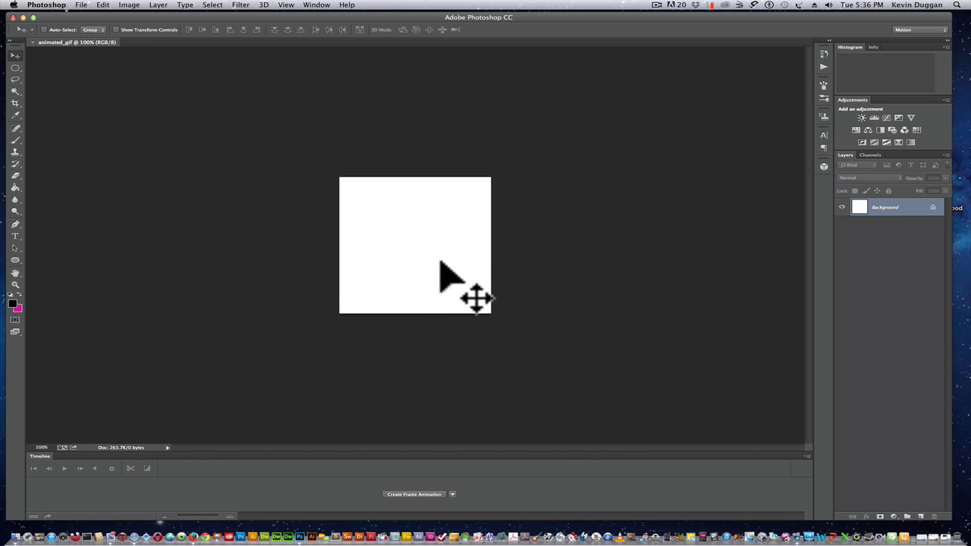
pyautogui.click(84, 6)
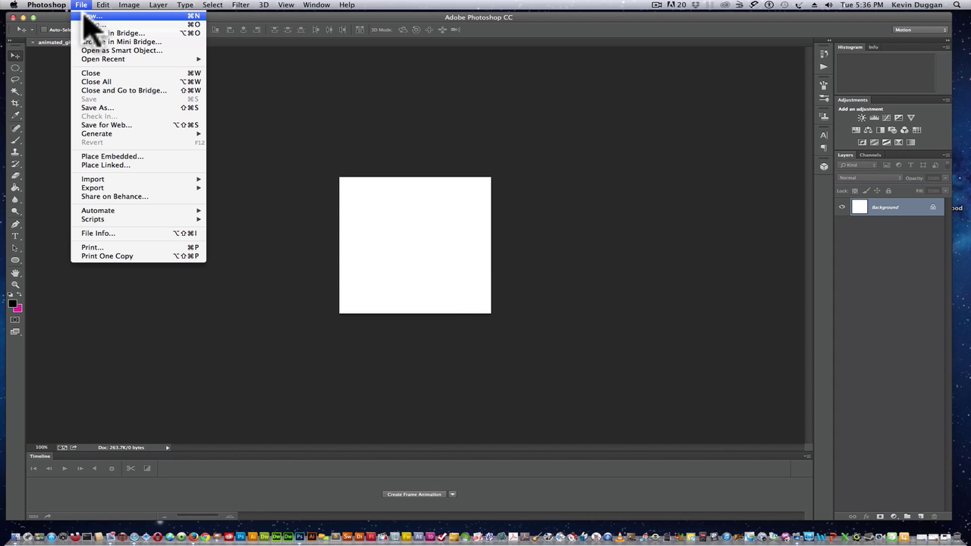
pyautogui.click(86, 15)
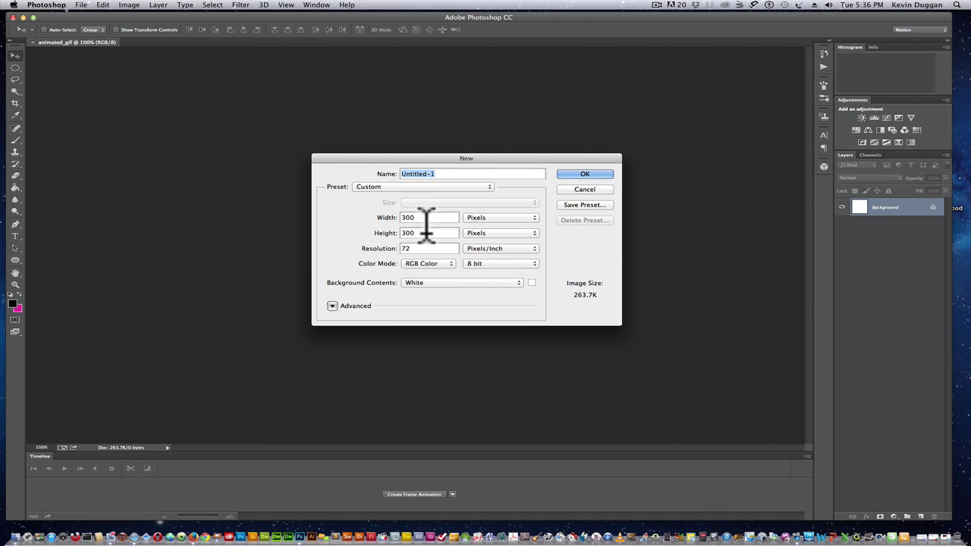
pyautogui.click(585, 190)
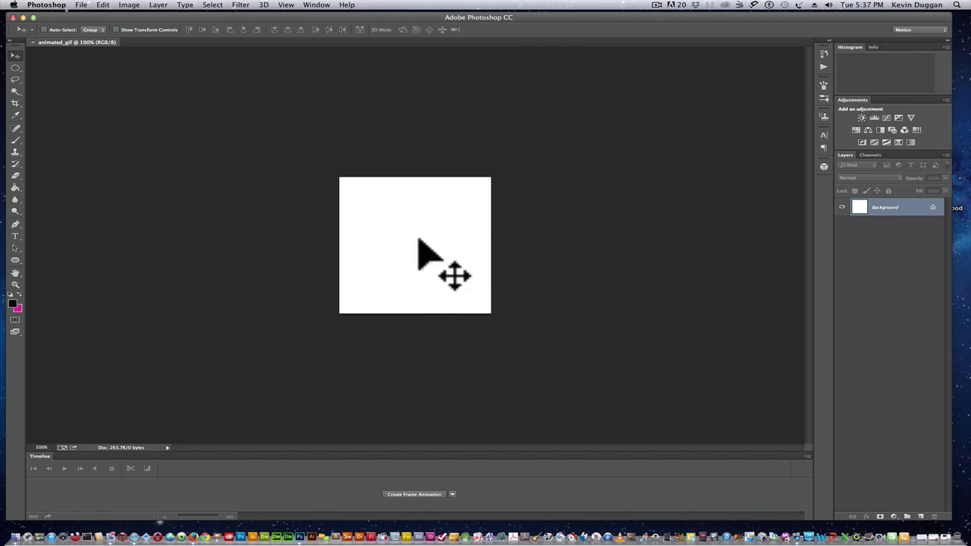
# Step: Convert the Timeline to a frame animation and duplicate its first blank frame
pyautogui.click(415, 493)
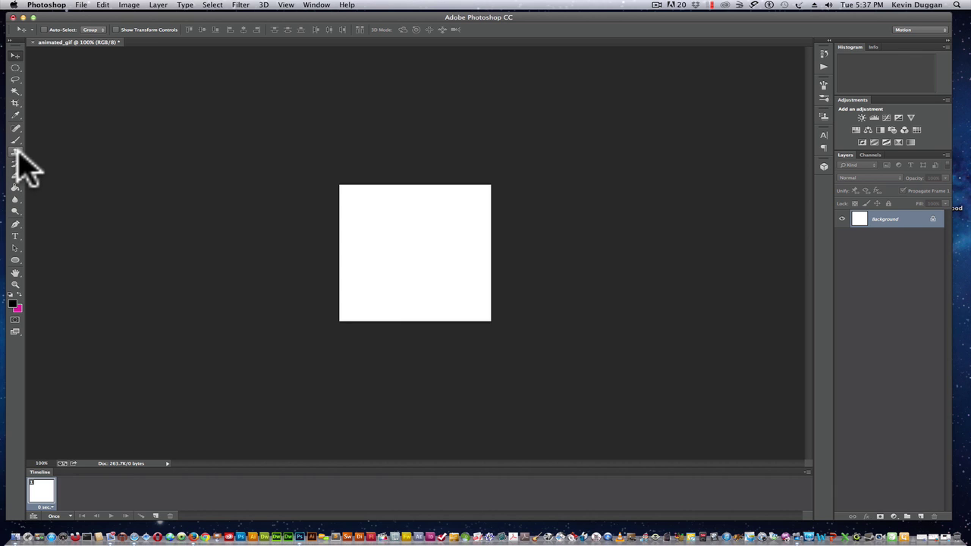
pyautogui.click(15, 151)
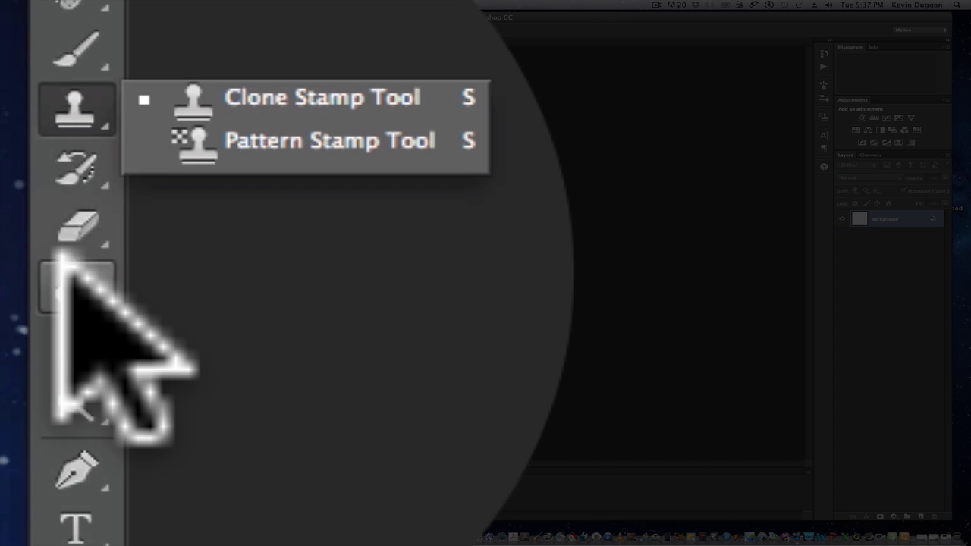
pyautogui.click(60, 262)
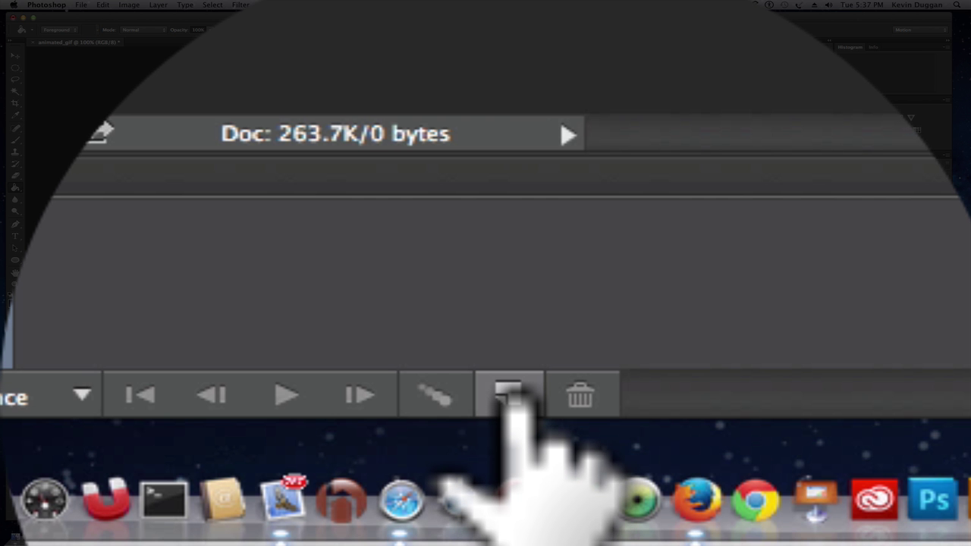
pyautogui.click(509, 396)
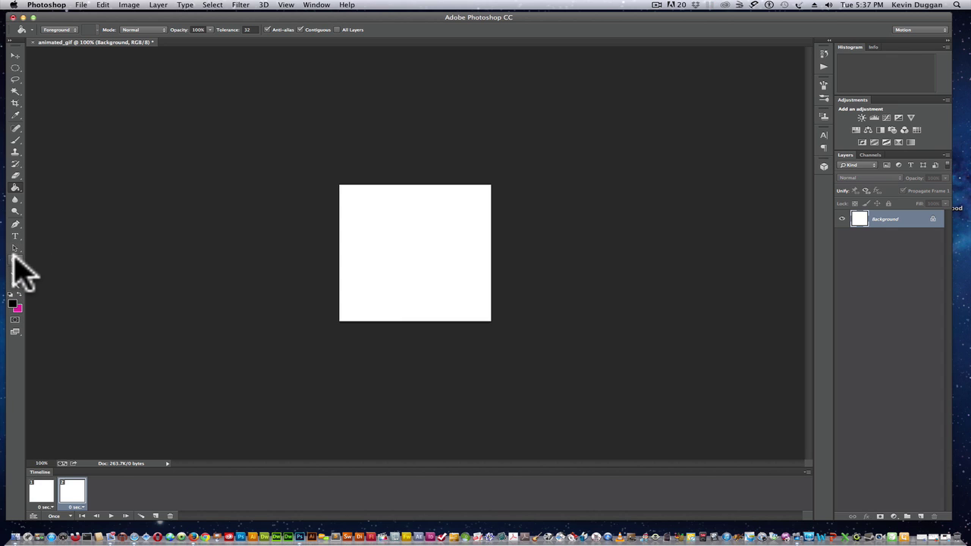
# Step: Draw a small black circle with a yellow stroke near the bottom-left corner
pyautogui.click(15, 260)
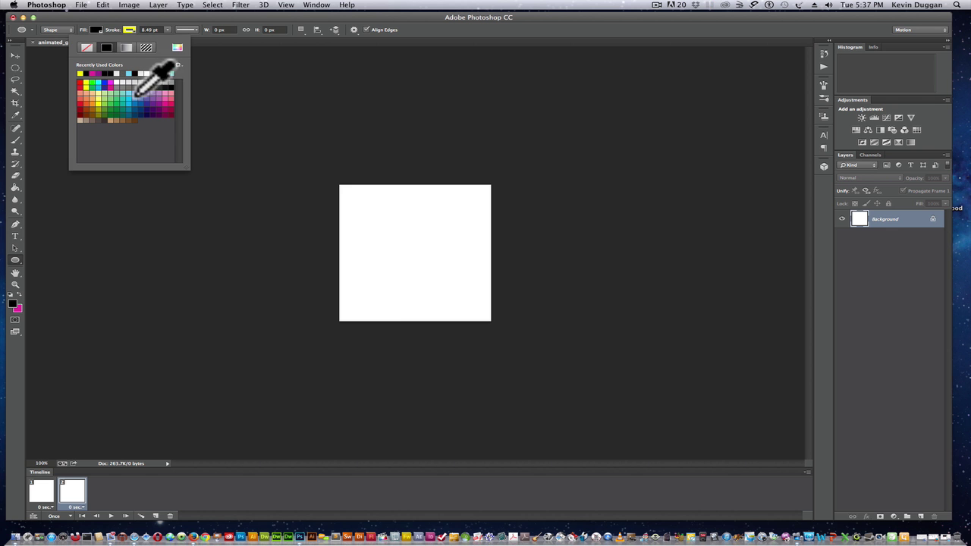
pyautogui.click(399, 96)
pyautogui.click(400, 96)
pyautogui.click(450, 276)
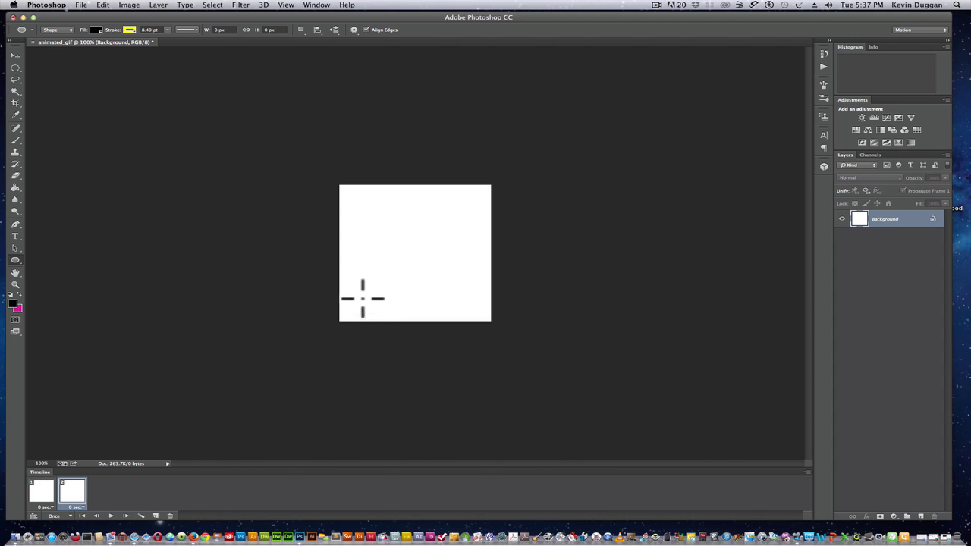
pyautogui.moveTo(347, 288); pyautogui.dragTo(381, 319)
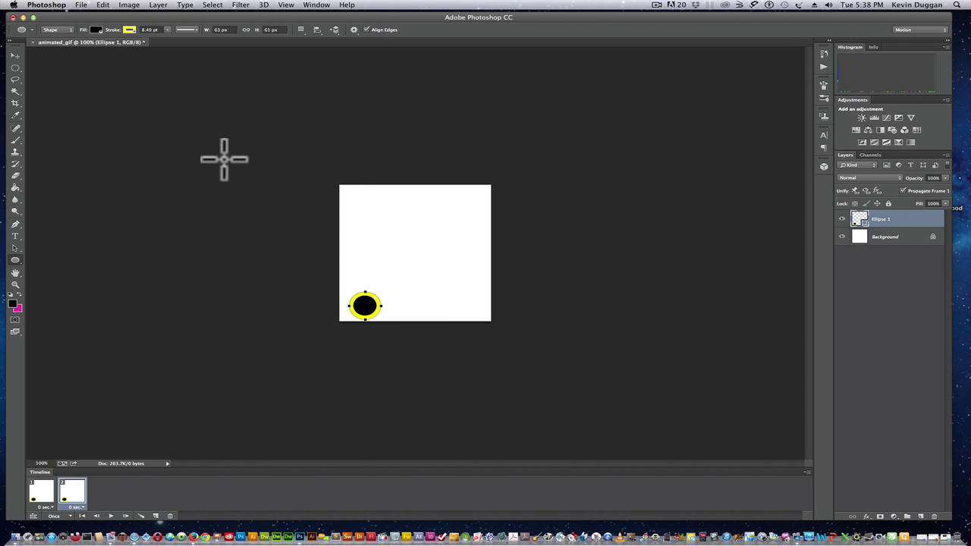
# Step: In frame 2, move the ball to the top-right corner, then reselect frame 1
pyautogui.click(15, 56)
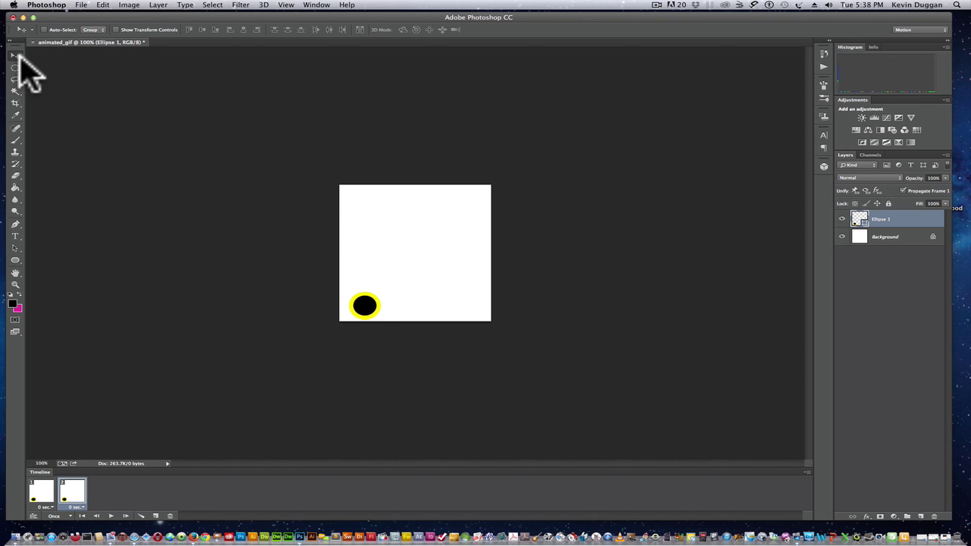
pyautogui.moveTo(368, 299); pyautogui.dragTo(472, 200)
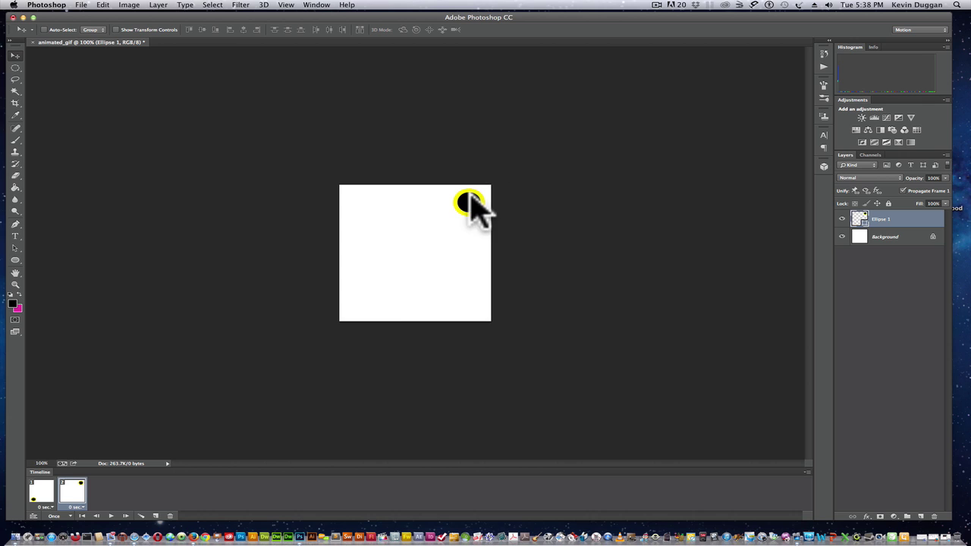
pyautogui.click(44, 493)
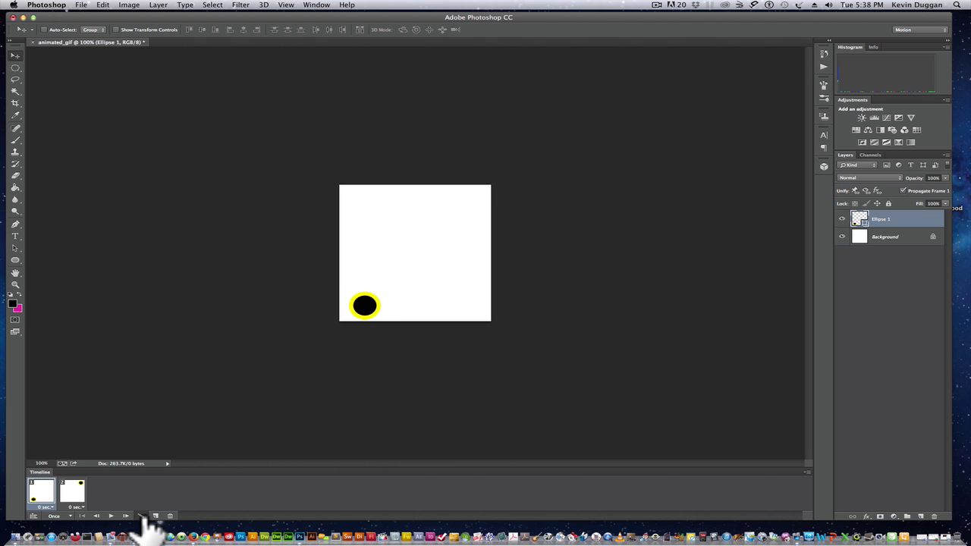
# Step: Tween 7 in-between frames between frames 1 and 2, then step through all nine frames
pyautogui.click(141, 515)
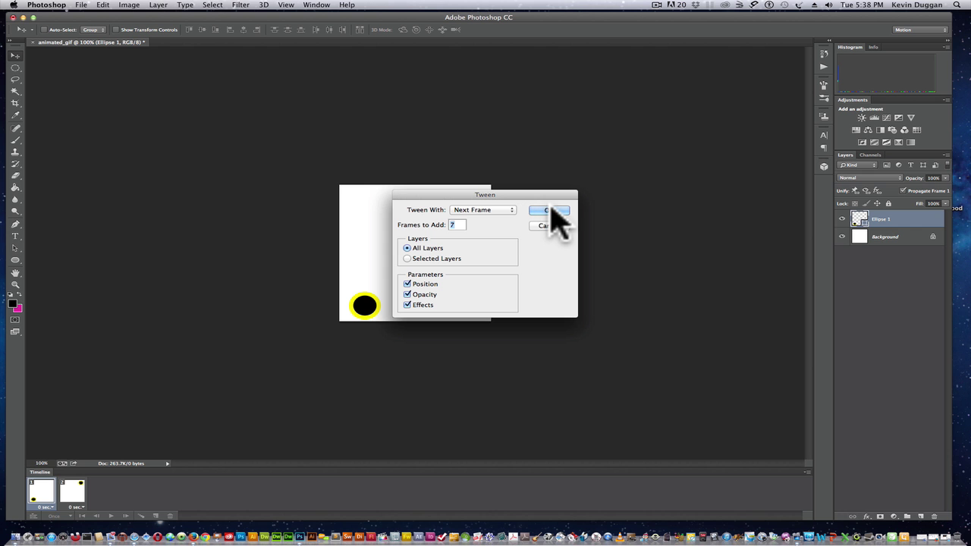
pyautogui.click(551, 211)
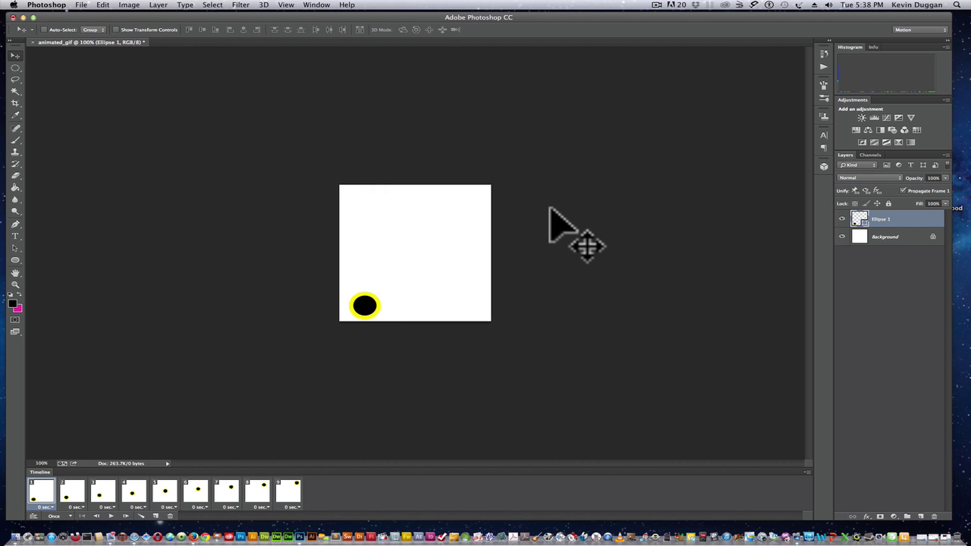
pyautogui.click(70, 497)
pyautogui.click(110, 498)
pyautogui.click(135, 498)
pyautogui.click(166, 497)
pyautogui.click(196, 497)
pyautogui.click(228, 495)
pyautogui.click(259, 497)
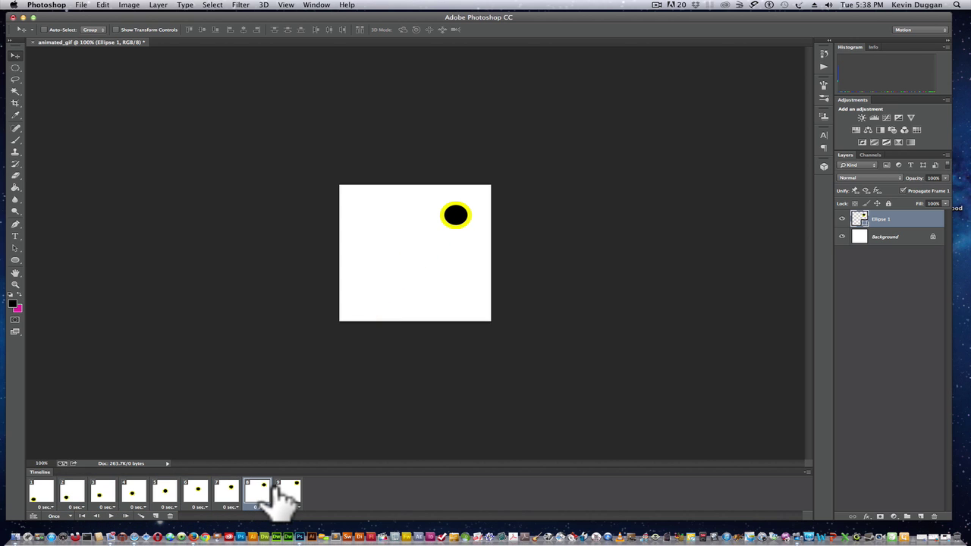
pyautogui.click(288, 494)
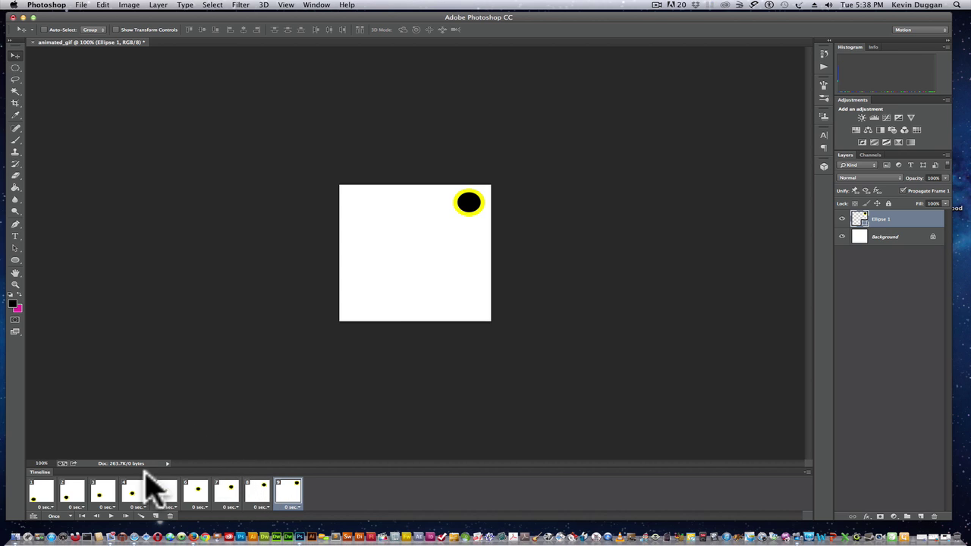
pyautogui.click(41, 497)
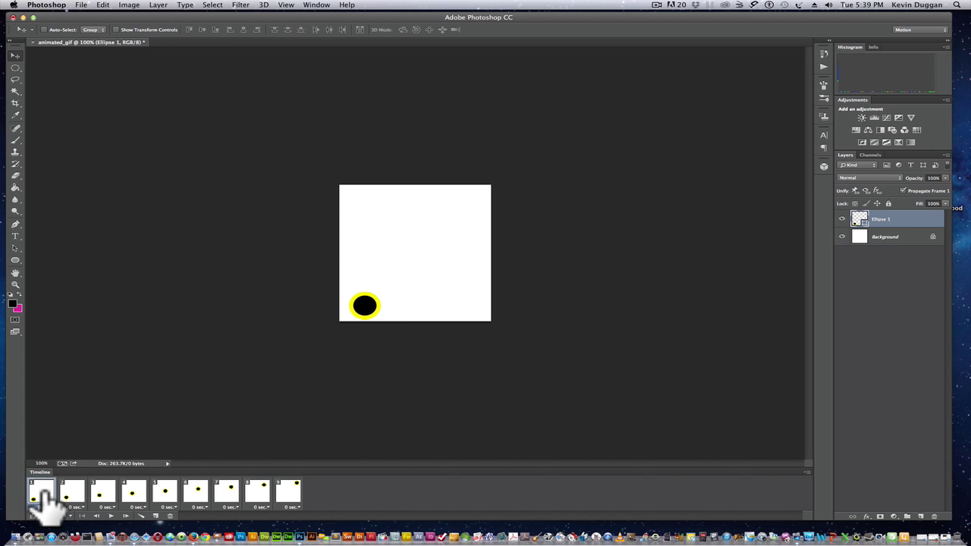
# Step: Copy frame 1 to the end as frame 10 and tween 7 frames from frame 9
pyautogui.moveTo(46, 504); pyautogui.dragTo(322, 496)
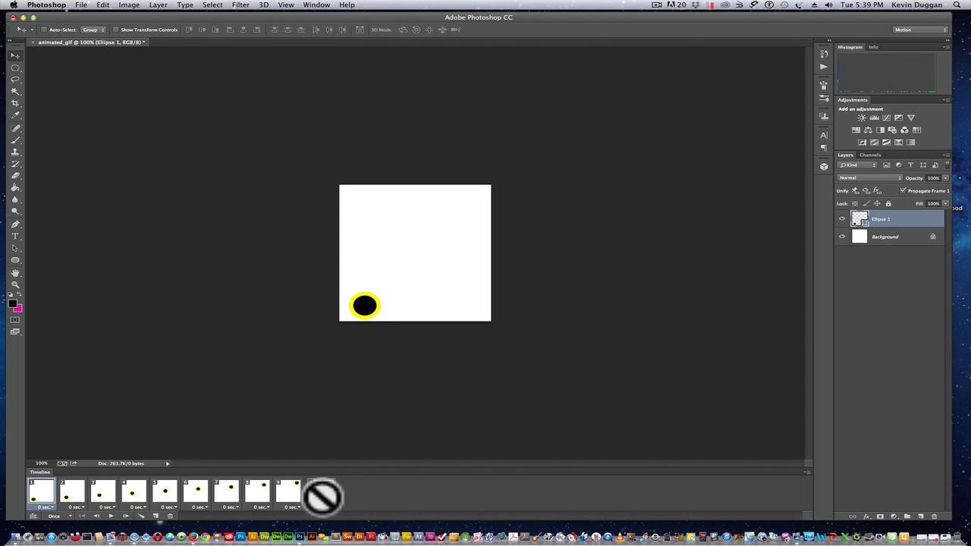
pyautogui.moveTo(322, 496); pyautogui.dragTo(328, 498)
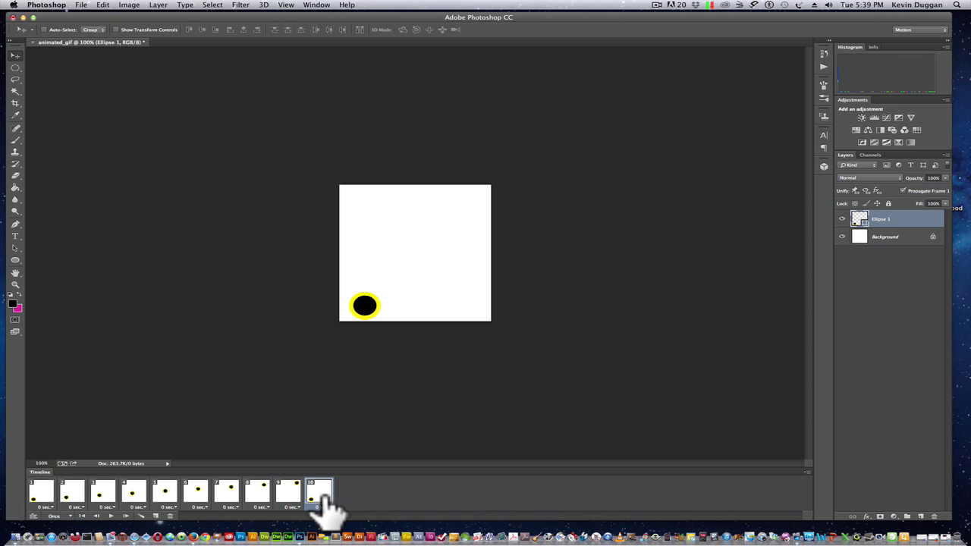
pyautogui.click(292, 497)
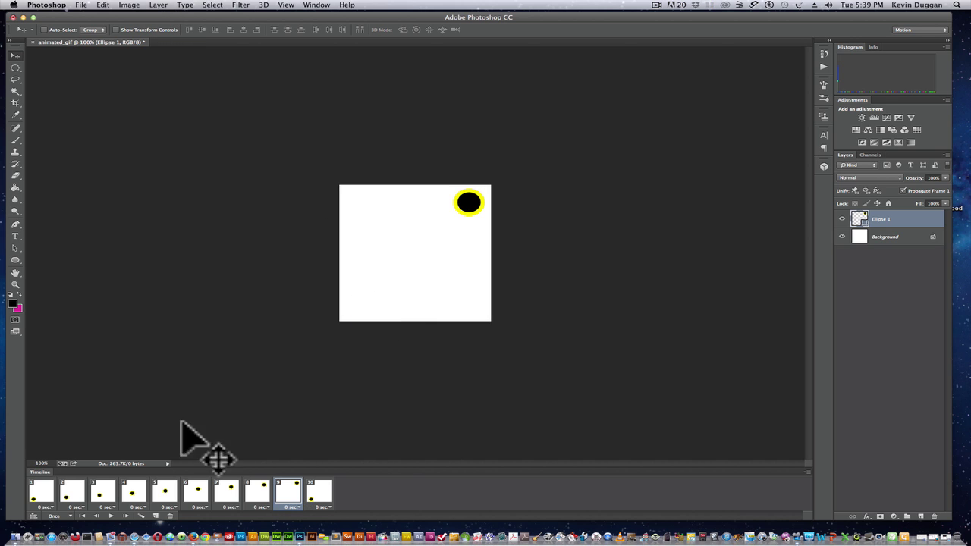
pyautogui.click(141, 516)
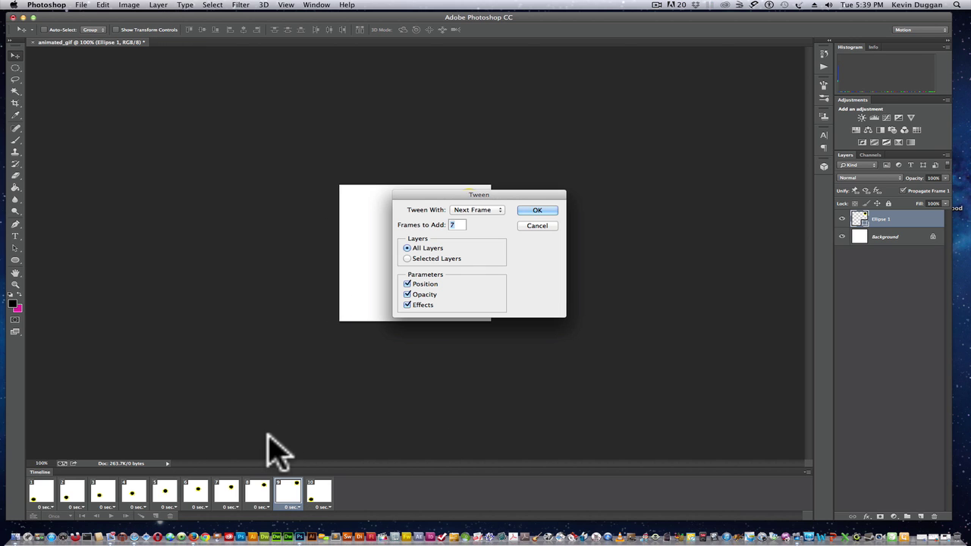
pyautogui.click(538, 212)
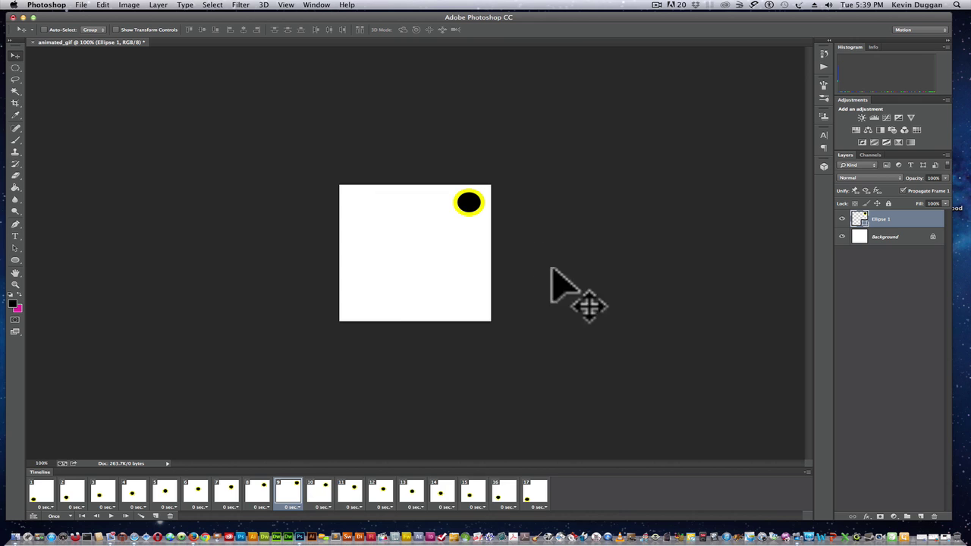
pyautogui.click(42, 497)
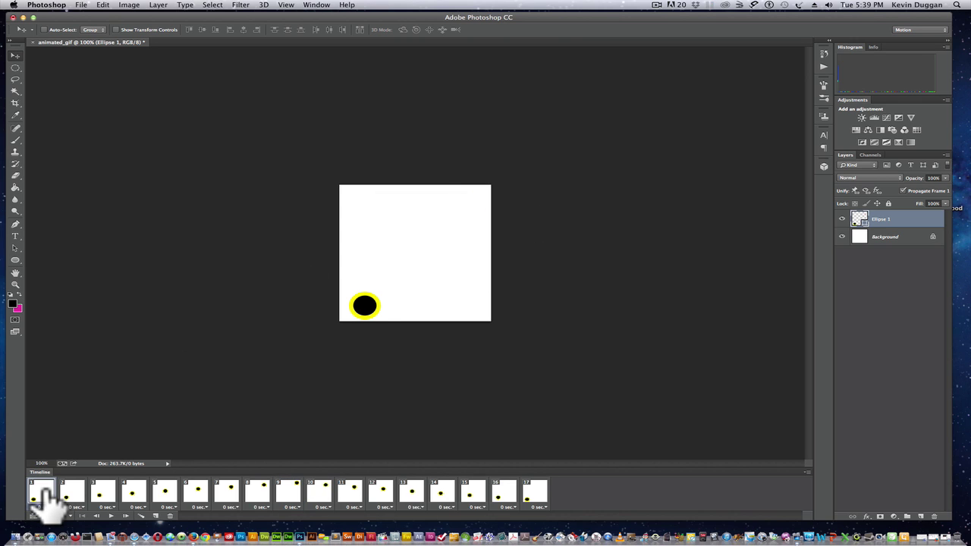
# Step: Preview the animation, then duplicate the last frame to add frame 18
pyautogui.click(112, 516)
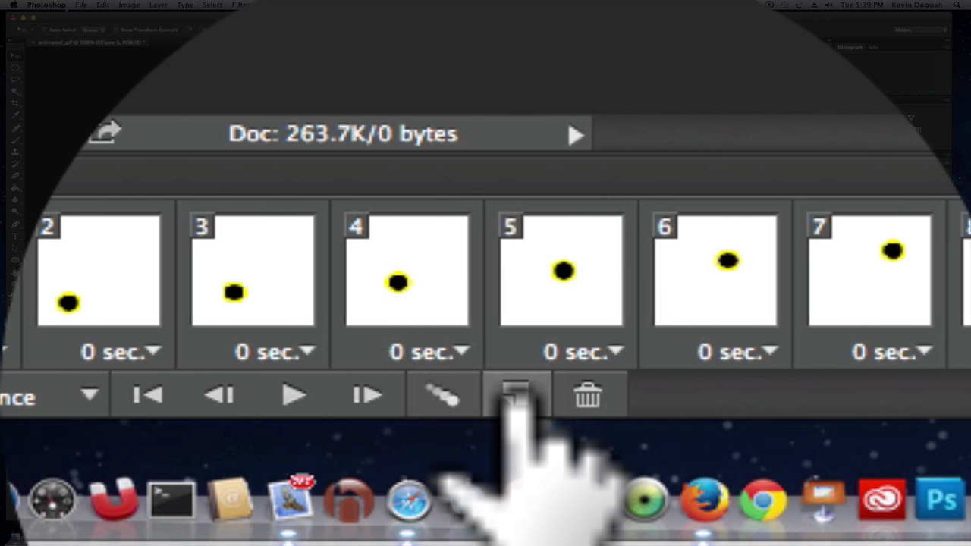
pyautogui.click(392, 393)
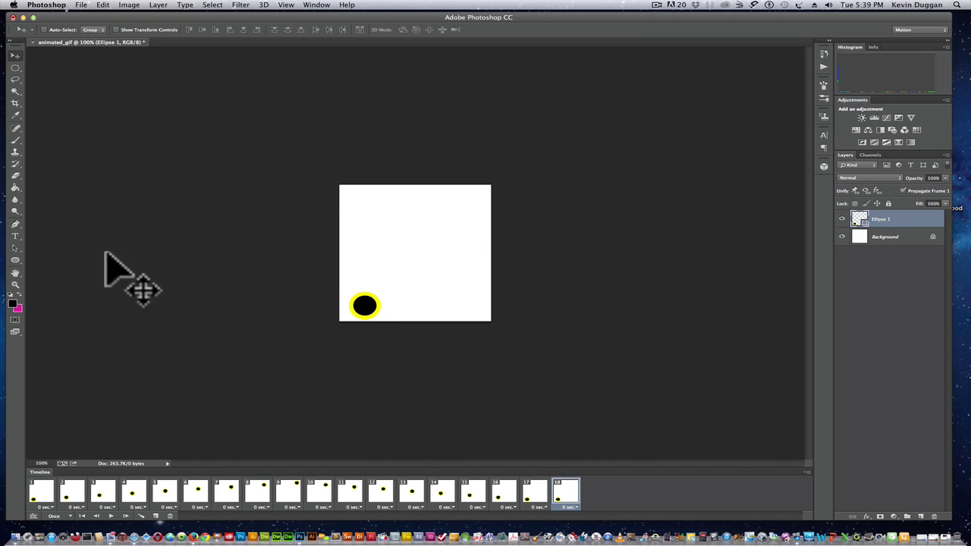
# Step: Type a large letter A on the canvas and drag it down toward the centre
pyautogui.click(15, 236)
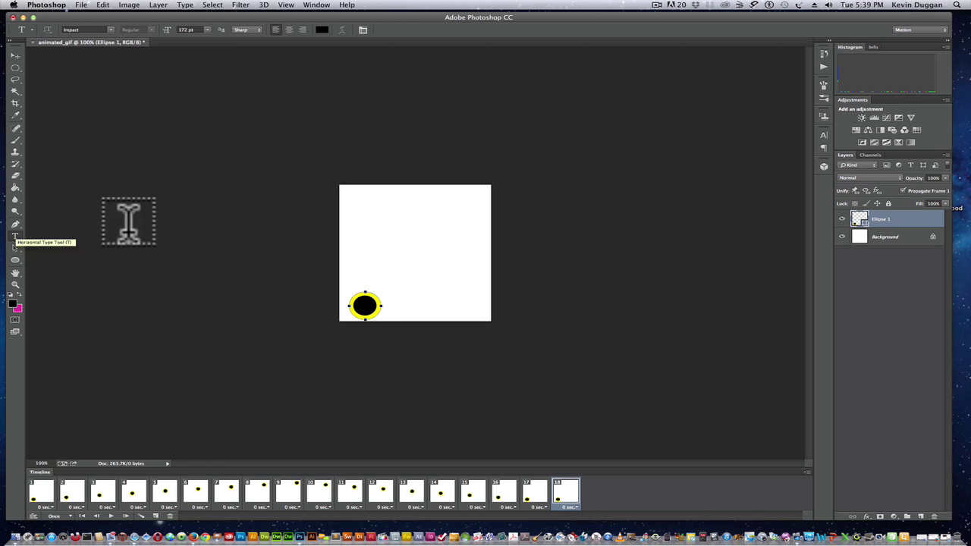
pyautogui.click(389, 231)
pyautogui.write('A')
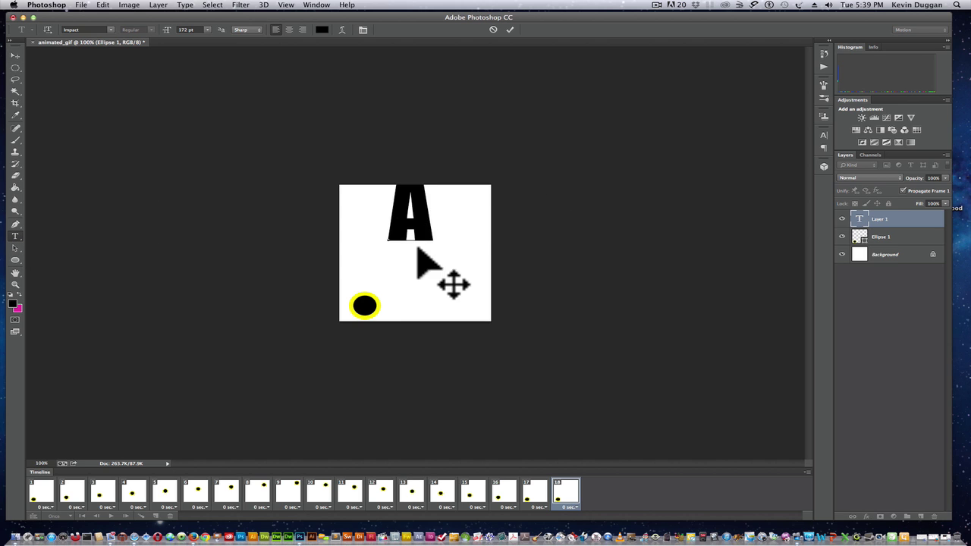
pyautogui.click(16, 56)
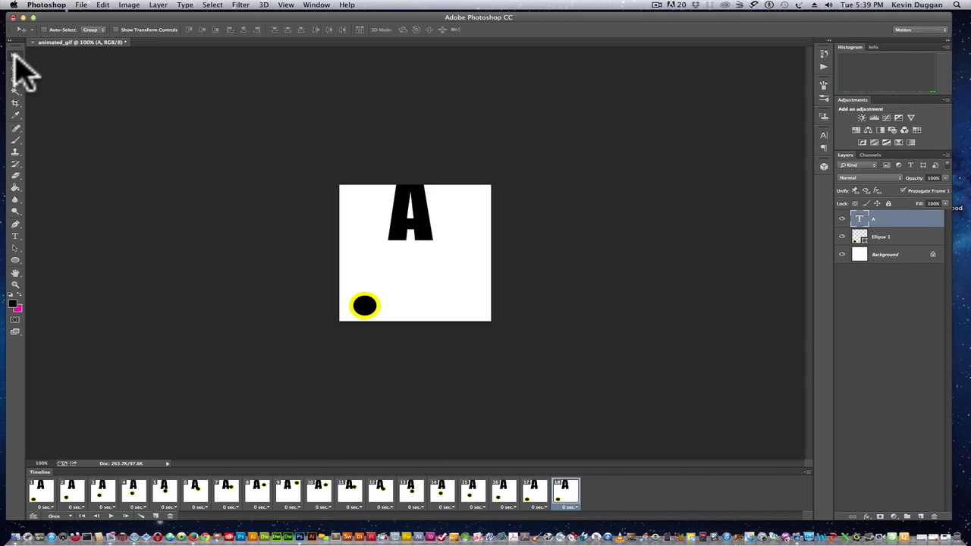
pyautogui.moveTo(429, 245); pyautogui.dragTo(434, 278)
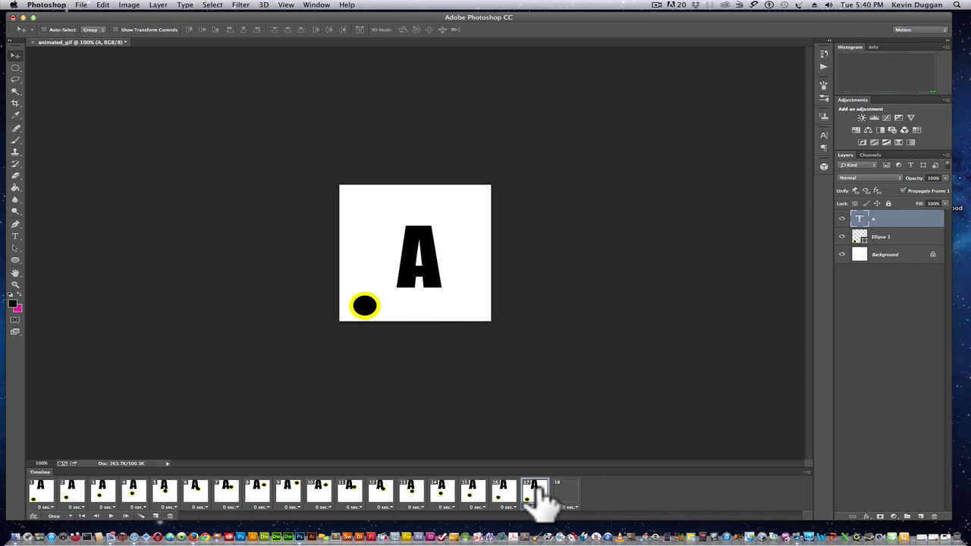
# Step: Hide the letter A layer in frames 1 through 17
pyautogui.click(540, 496)
pyautogui.keyDown('shift'); pyautogui.click(44, 493); pyautogui.keyUp('shift')
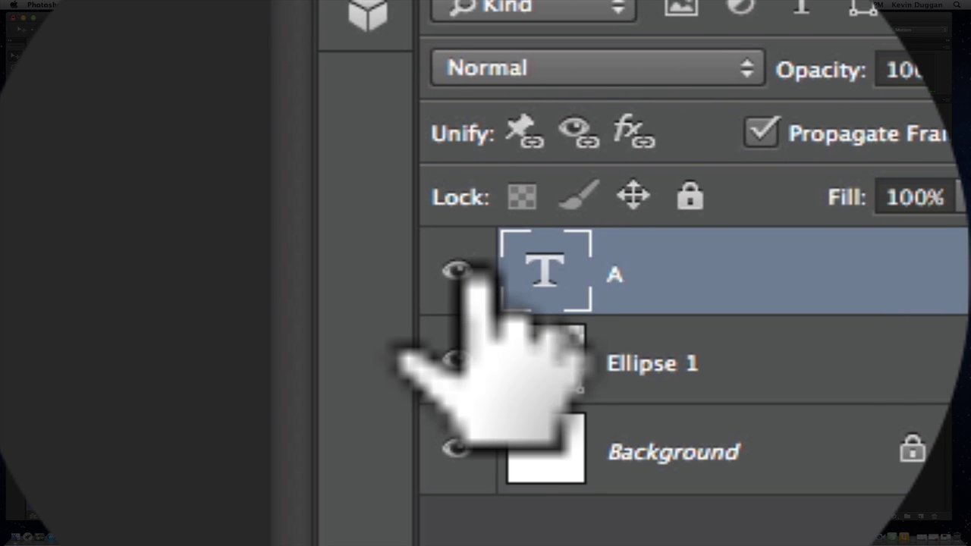
pyautogui.click(470, 272)
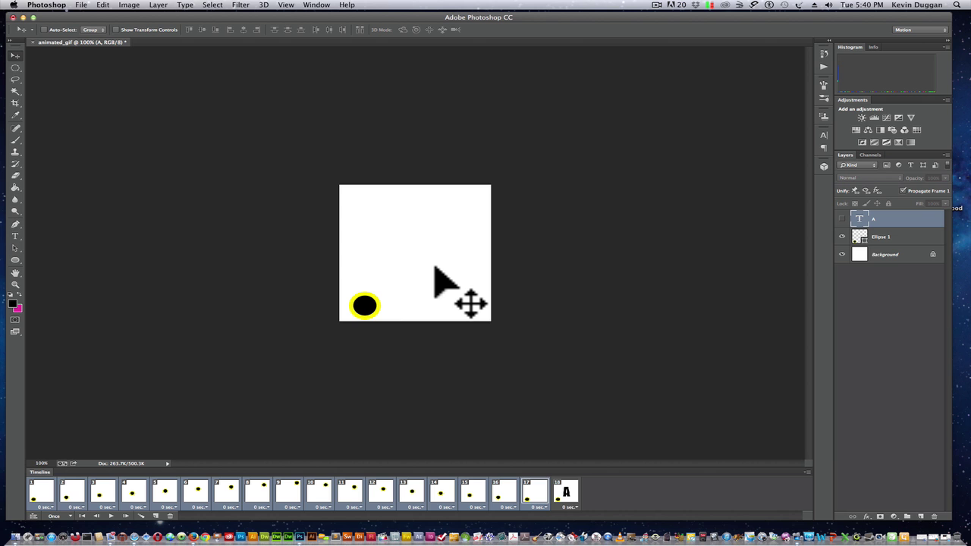
# Step: Add frame 19 as a copy of frame 18 with the A moved to the lower right
pyautogui.click(566, 491)
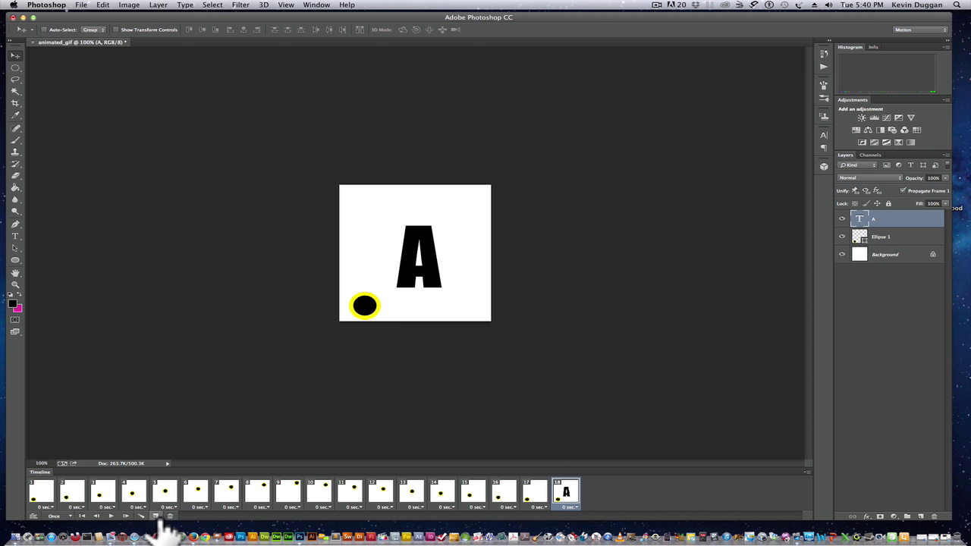
pyautogui.click(156, 517)
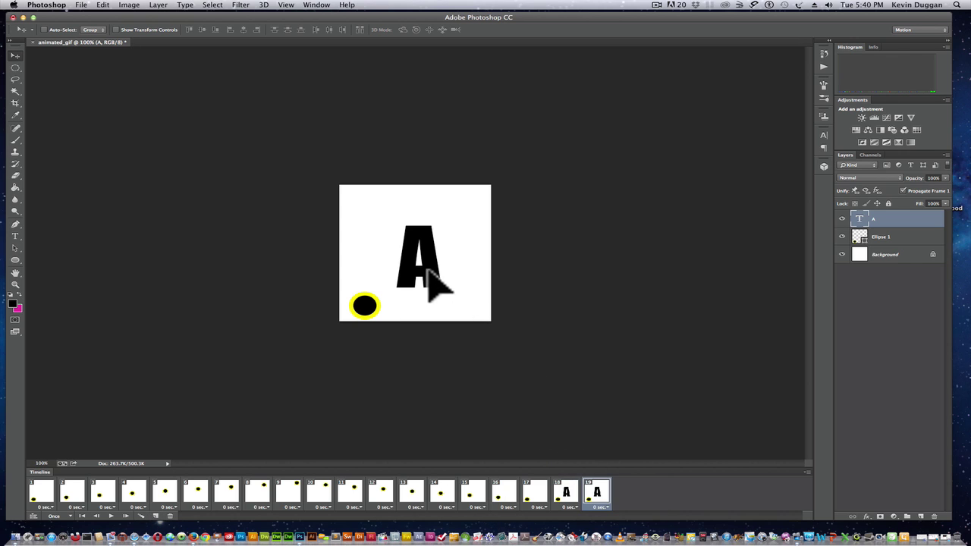
pyautogui.moveTo(429, 271); pyautogui.dragTo(475, 305)
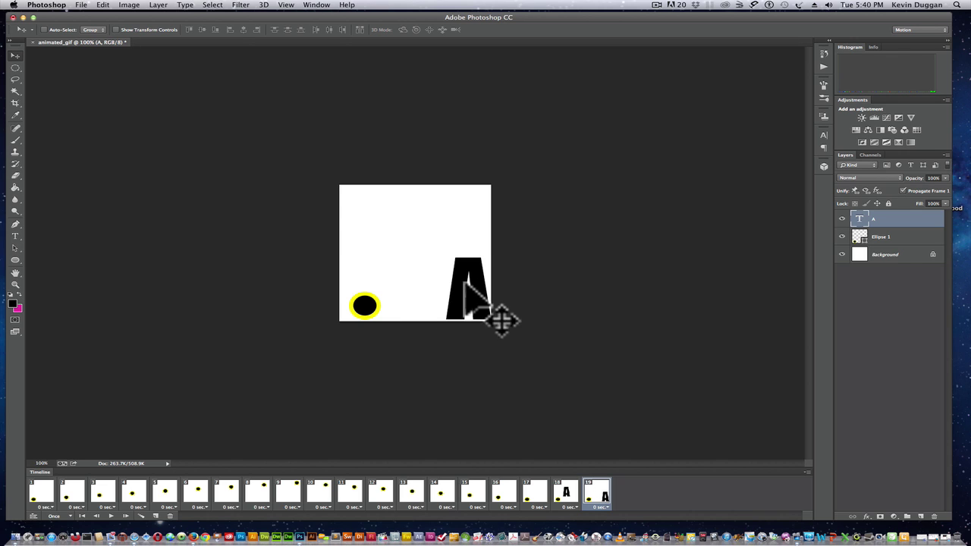
pyautogui.click(565, 497)
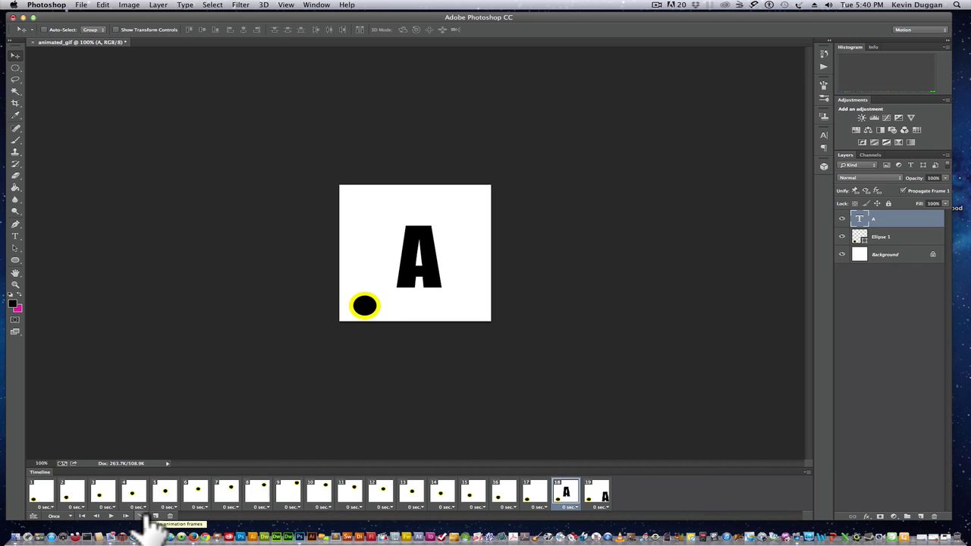
# Step: Tween 7 frames after frame 18 to slide the A, then play from frame 1
pyautogui.click(143, 516)
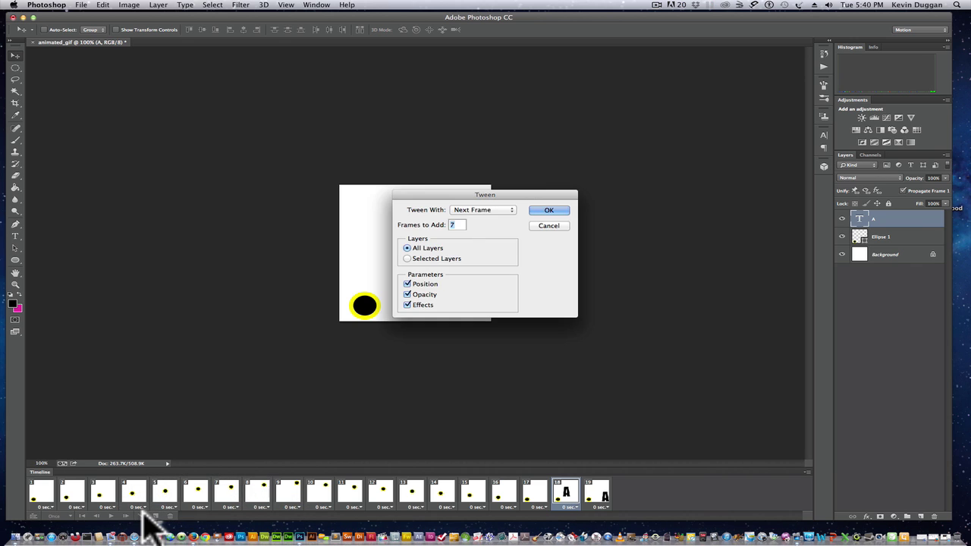
pyautogui.click(549, 211)
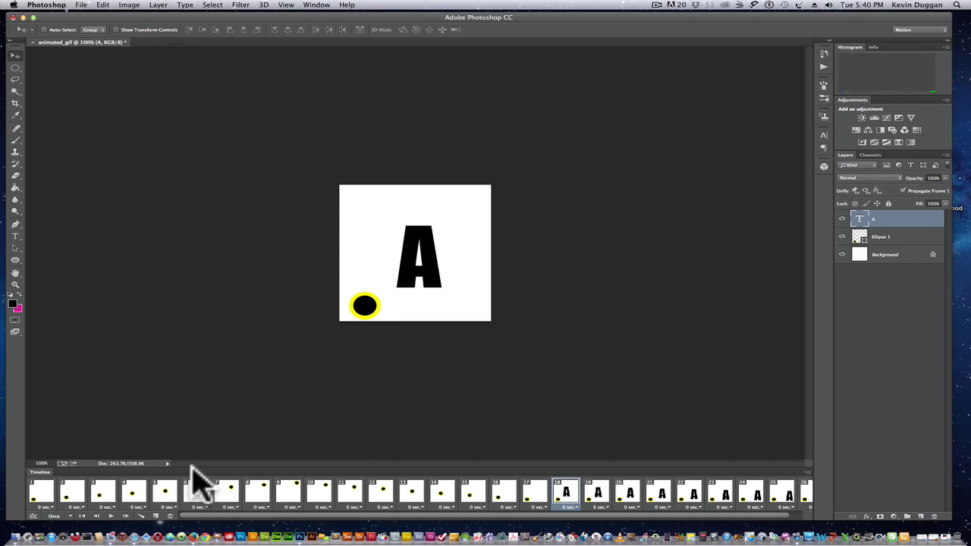
pyautogui.click(44, 493)
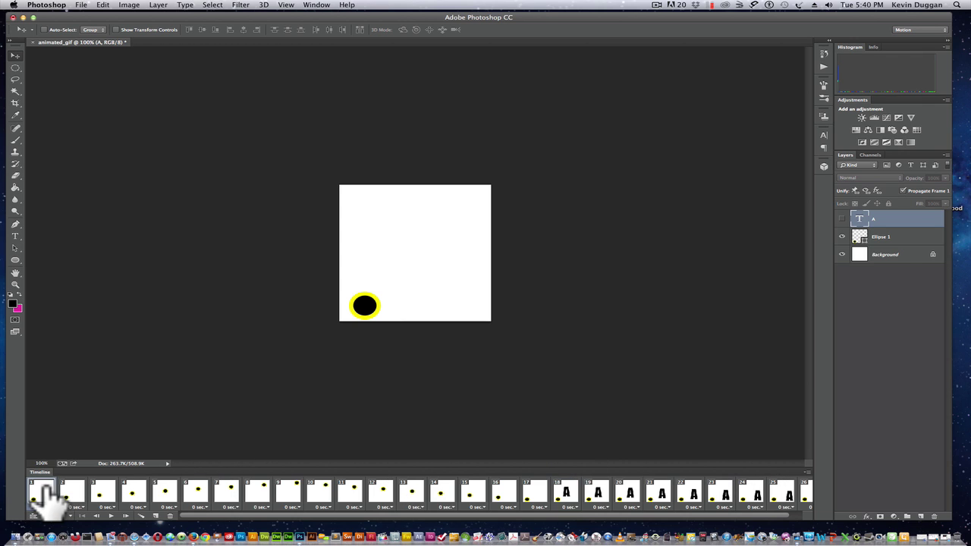
pyautogui.click(111, 516)
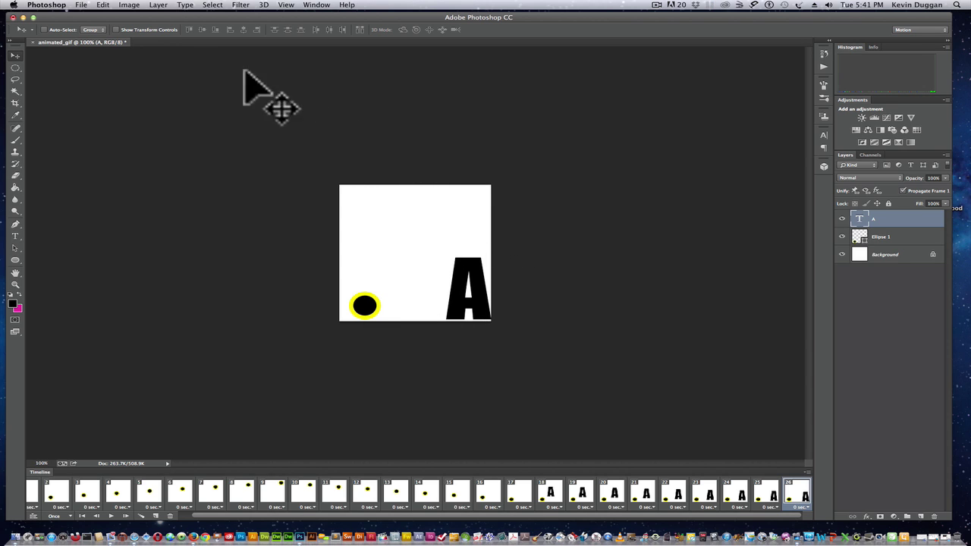
# Step: Open Save for Web in 4-Up view and select the No Dither GIF preview
pyautogui.click(81, 5)
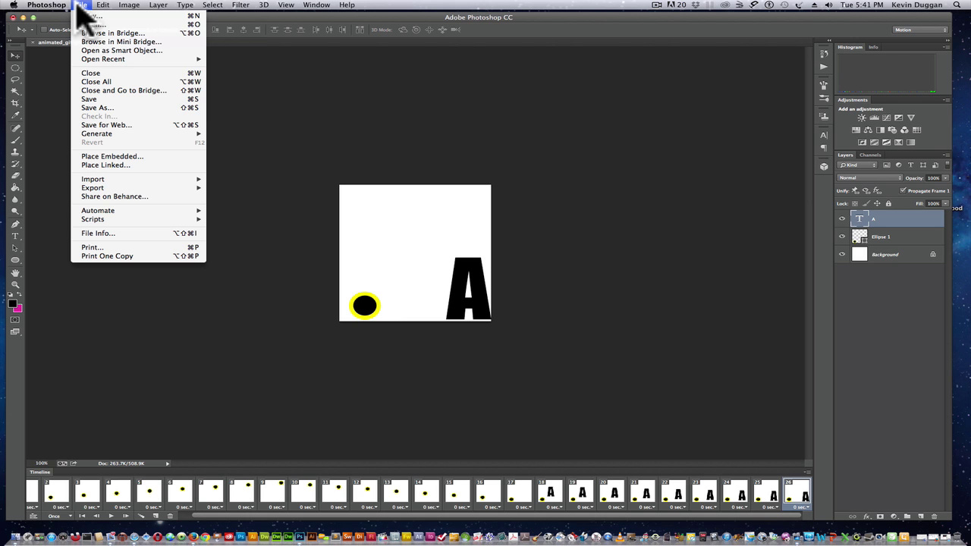
pyautogui.click(107, 125)
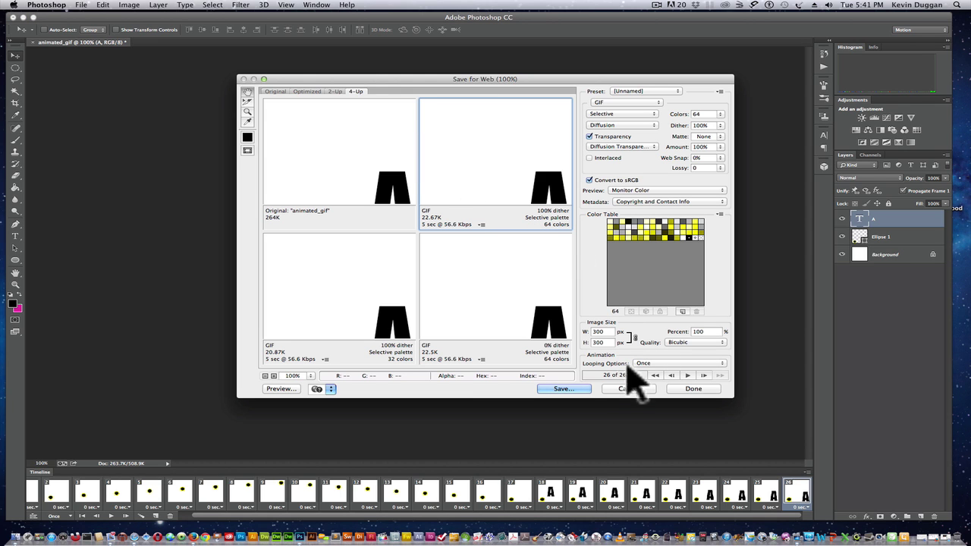
pyautogui.click(550, 289)
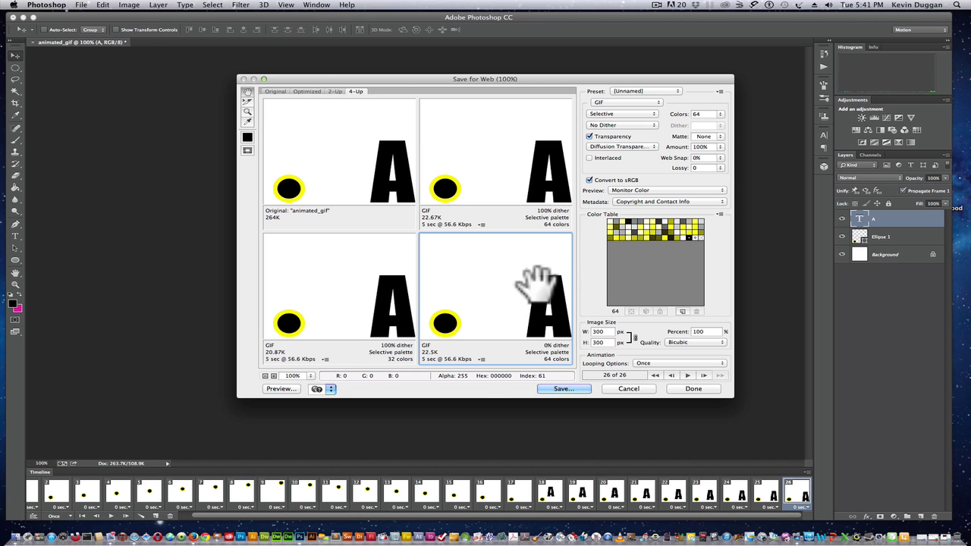
# Step: Zoom the previews in on the ball, then back out to 100%
pyautogui.click(246, 112)
pyautogui.click(329, 182)
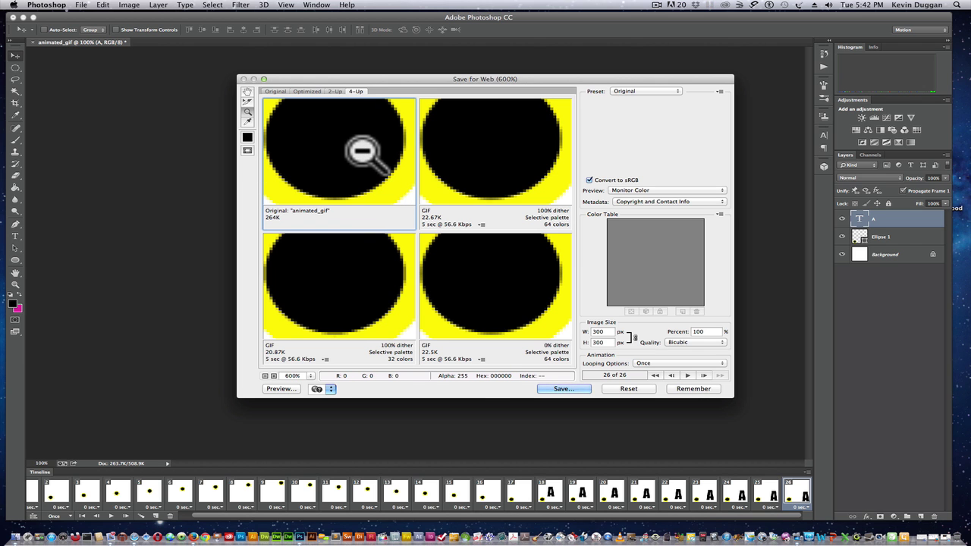
pyautogui.keyDown('alt'); pyautogui.click(362, 150); pyautogui.keyUp('alt')
pyautogui.keyDown('alt'); pyautogui.click(355, 151); pyautogui.keyUp('alt')
pyautogui.keyDown('alt'); pyautogui.click(352, 153); pyautogui.keyUp('alt')
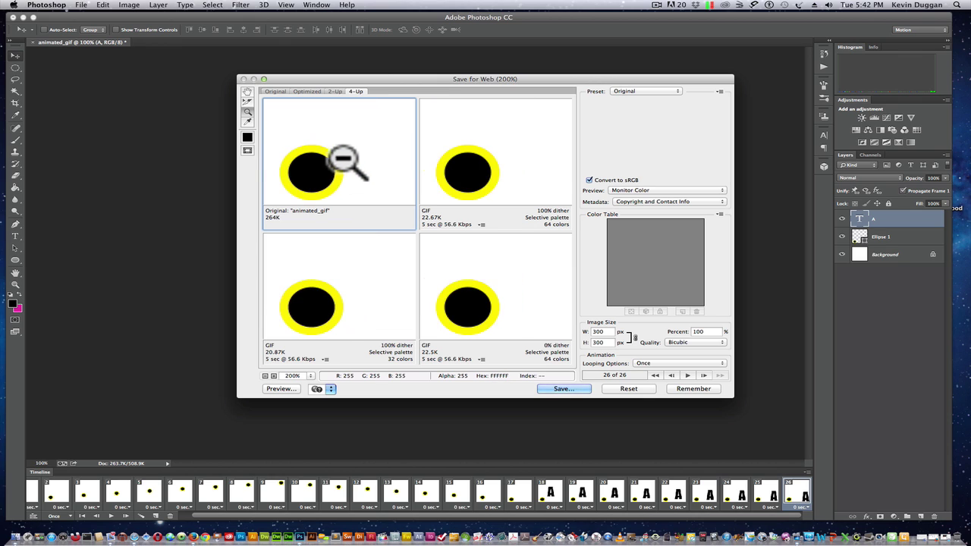
pyautogui.keyDown('alt'); pyautogui.click(337, 166); pyautogui.keyUp('alt')
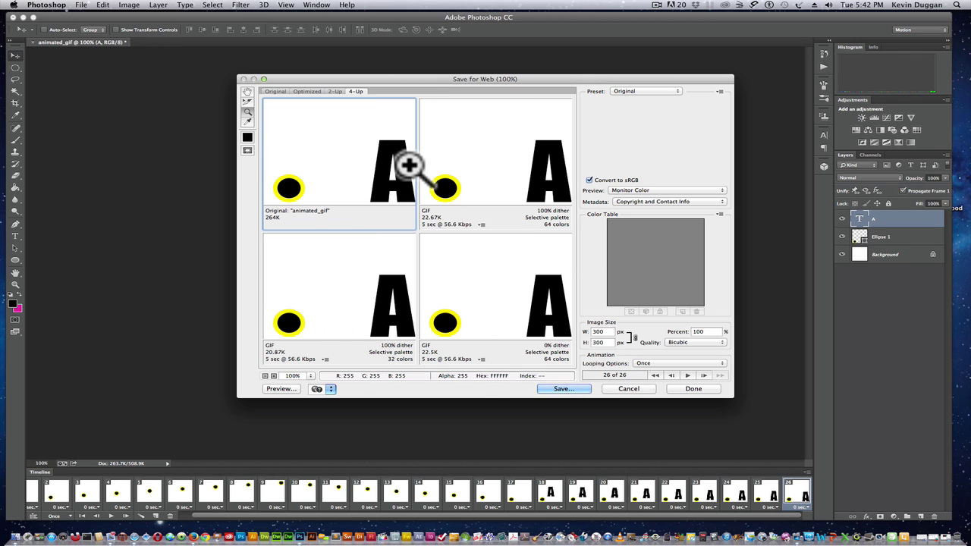
# Step: Export with the GIF 128 Dithered preset at 32 colours as animated_gif.gif in AnimGif
pyautogui.click(646, 91)
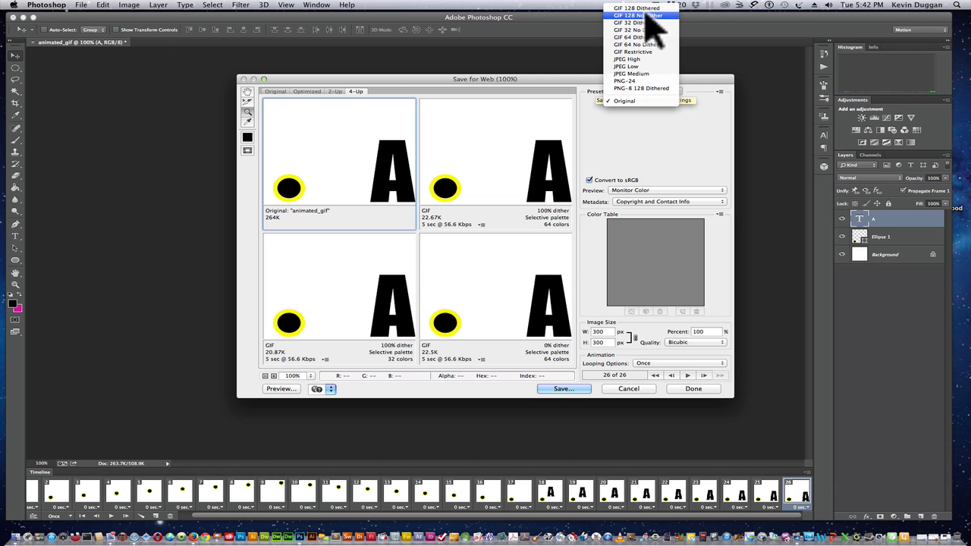
pyautogui.click(650, 7)
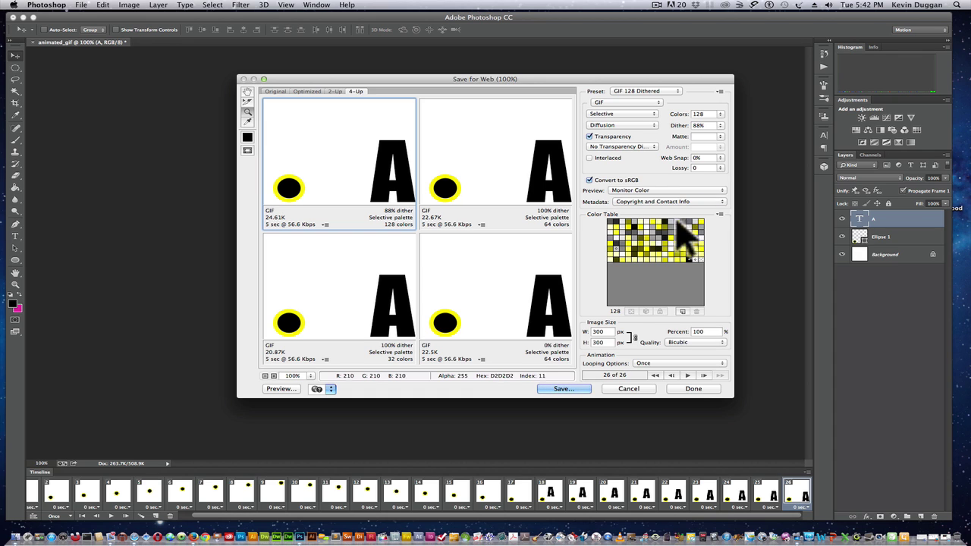
pyautogui.click(719, 114)
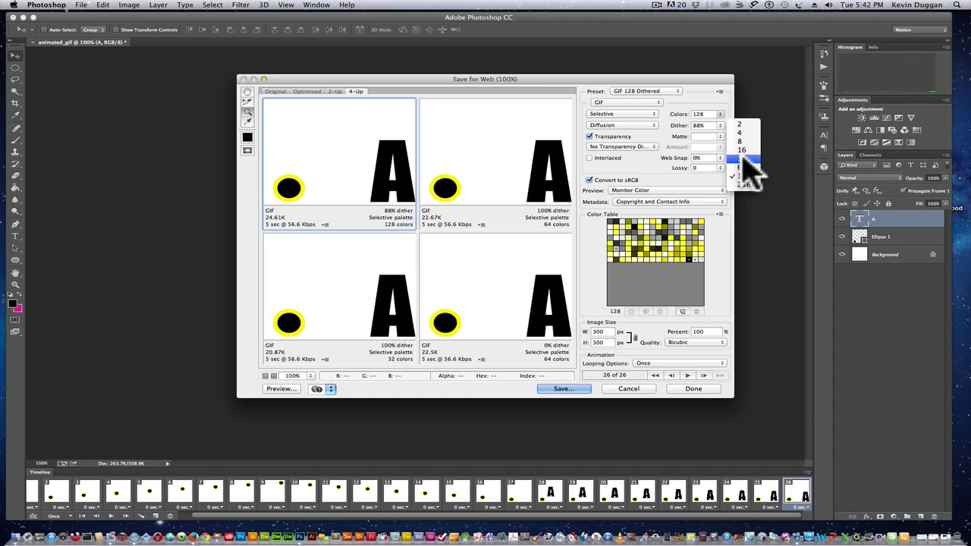
pyautogui.click(743, 158)
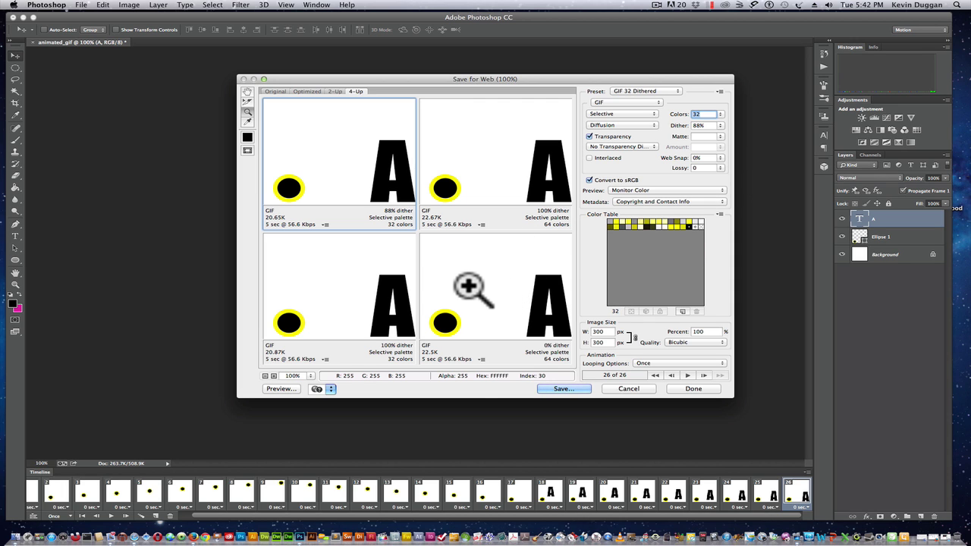
pyautogui.click(565, 389)
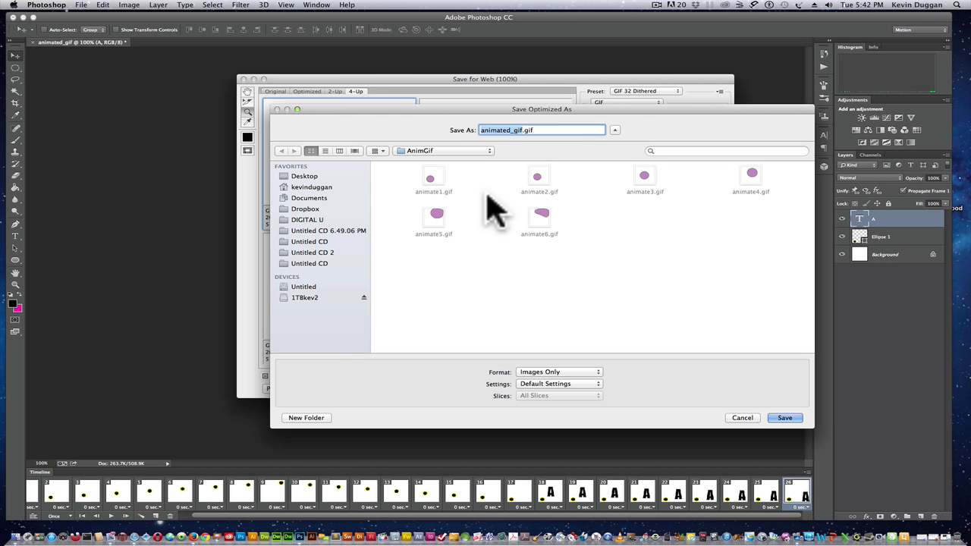
pyautogui.click(787, 420)
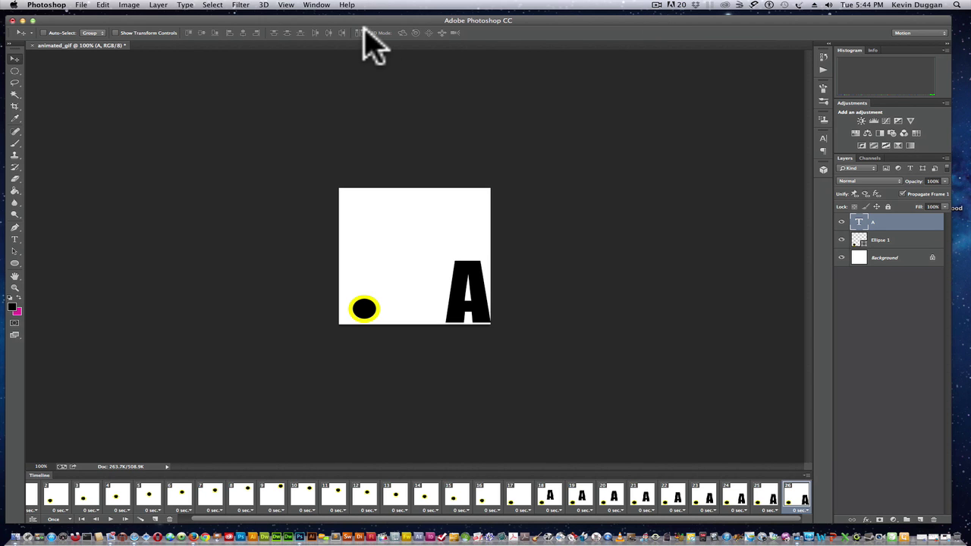
# Step: Reveal the AnimGif folder and open animated_gif.gif in Safari via the Dock
pyautogui.moveTo(358, 20); pyautogui.dragTo(328, 18)
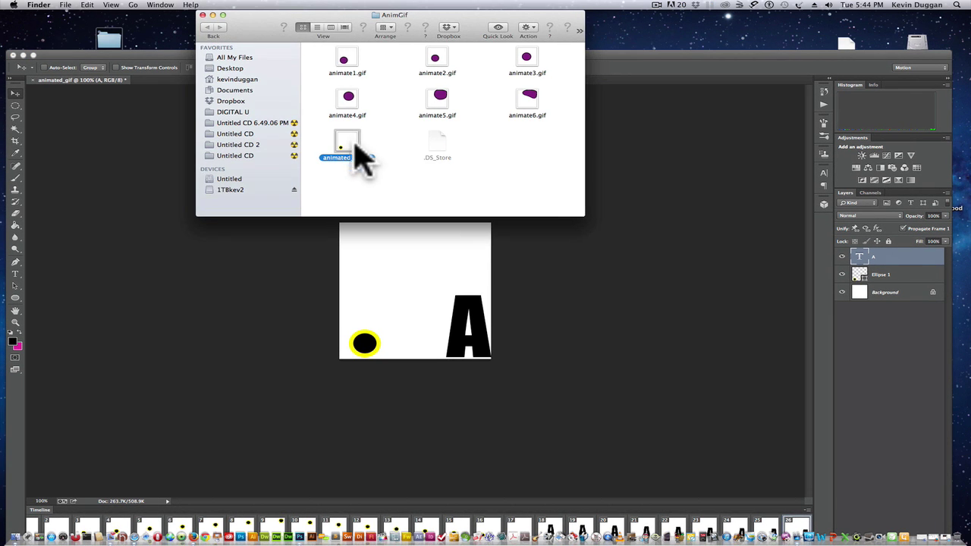
pyautogui.moveTo(357, 159); pyautogui.dragTo(135, 516)
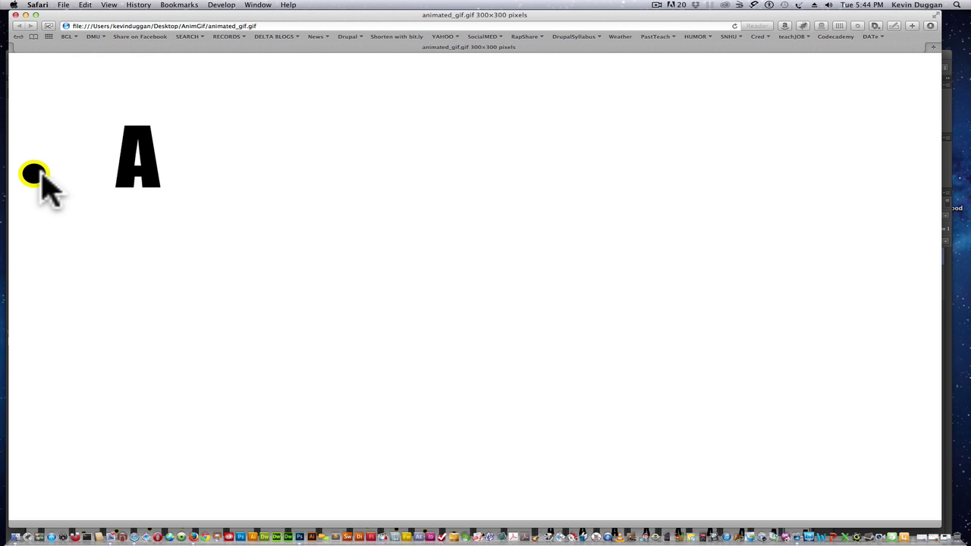
# Step: Move the Safari window aside after watching the GIF play
pyautogui.moveTo(101, 13); pyautogui.dragTo(162, 5)
# Step: Give frames 8–14 a 1-second delay and nudge the ball slightly higher
pyautogui.click(167, 52)
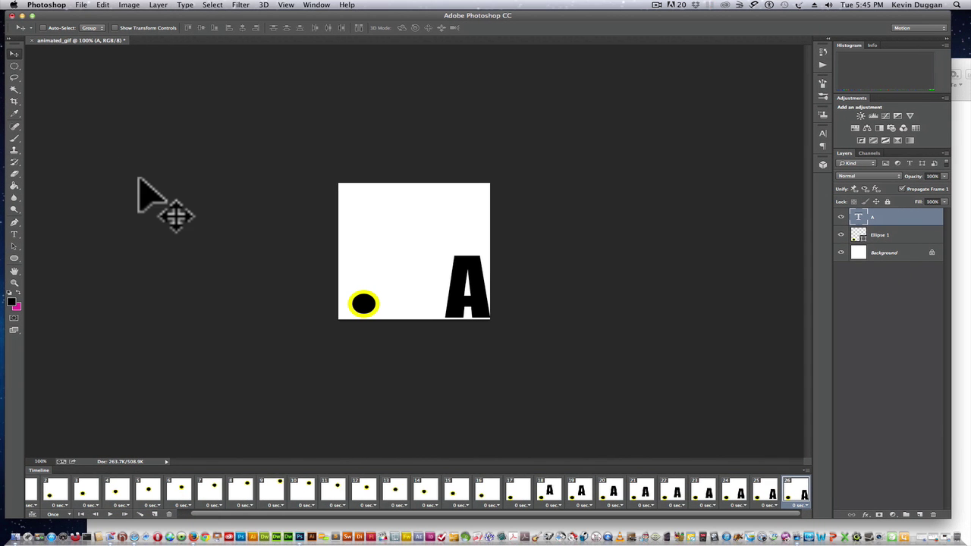
pyautogui.click(241, 489)
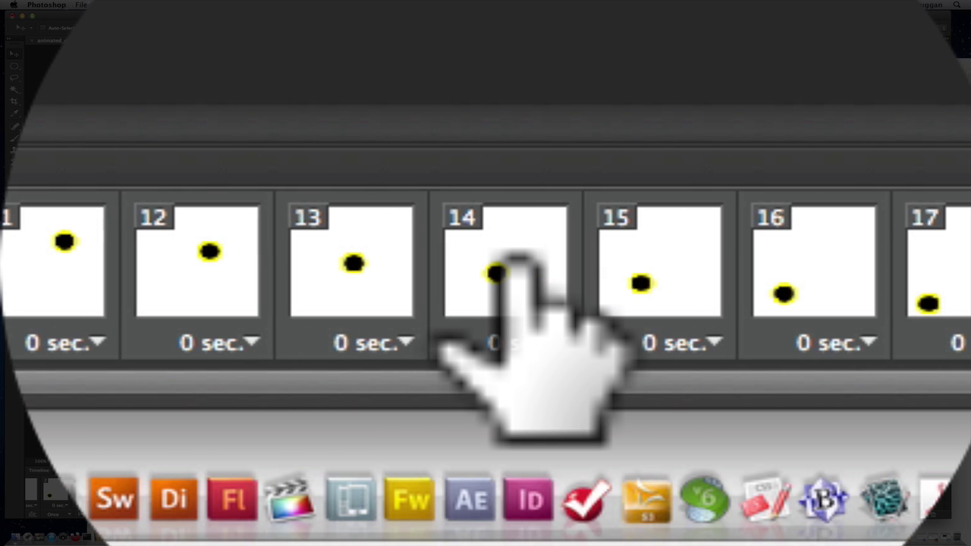
pyautogui.keyDown('shift'); pyautogui.click(518, 256); pyautogui.keyUp('shift')
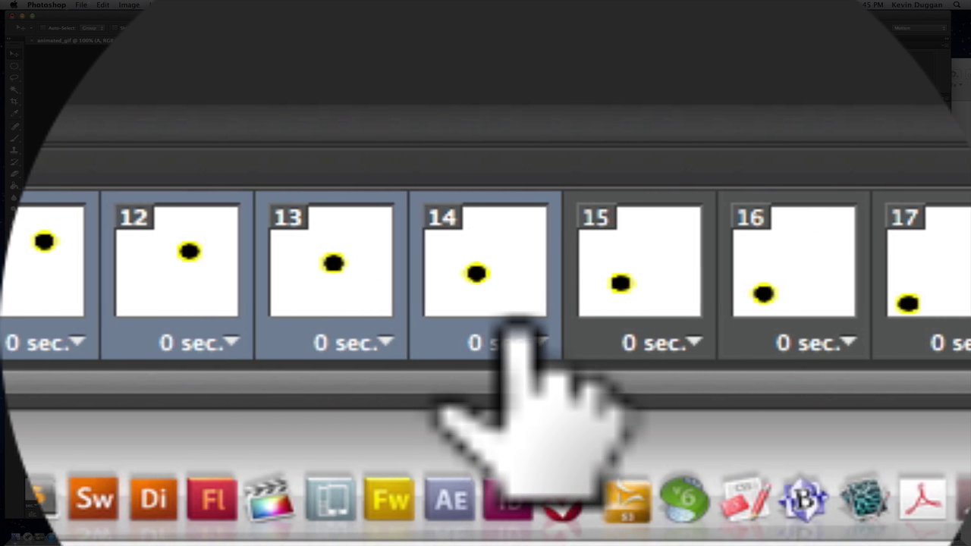
pyautogui.click(520, 339)
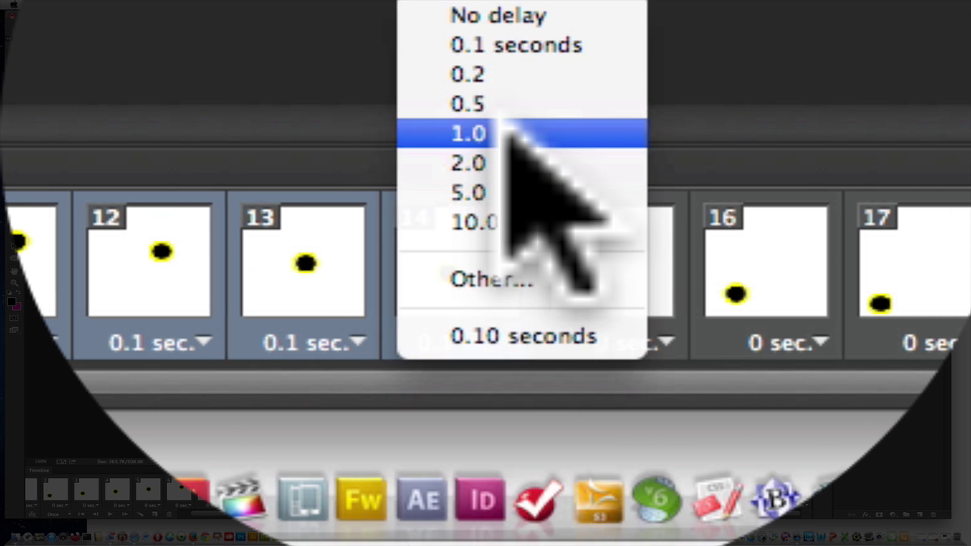
pyautogui.click(507, 131)
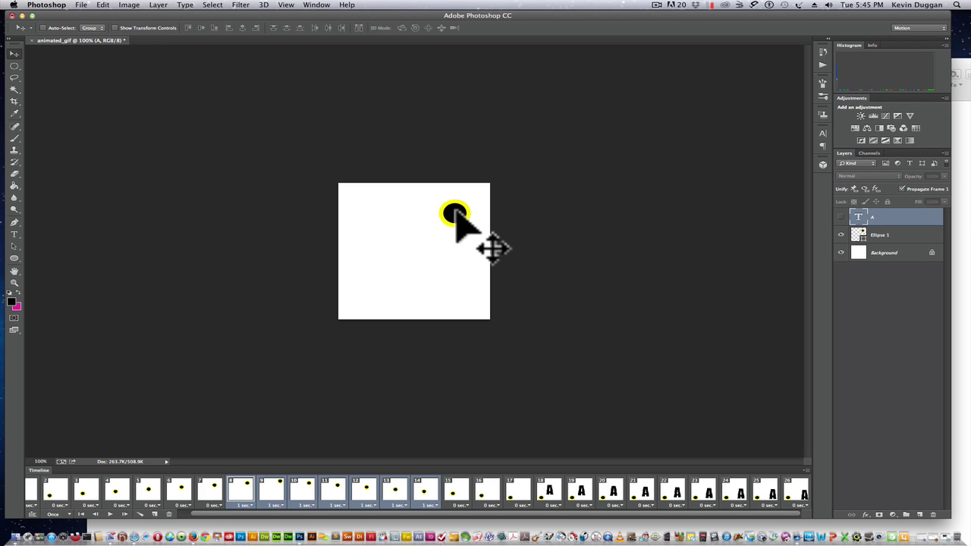
pyautogui.moveTo(455, 215); pyautogui.dragTo(455, 207)
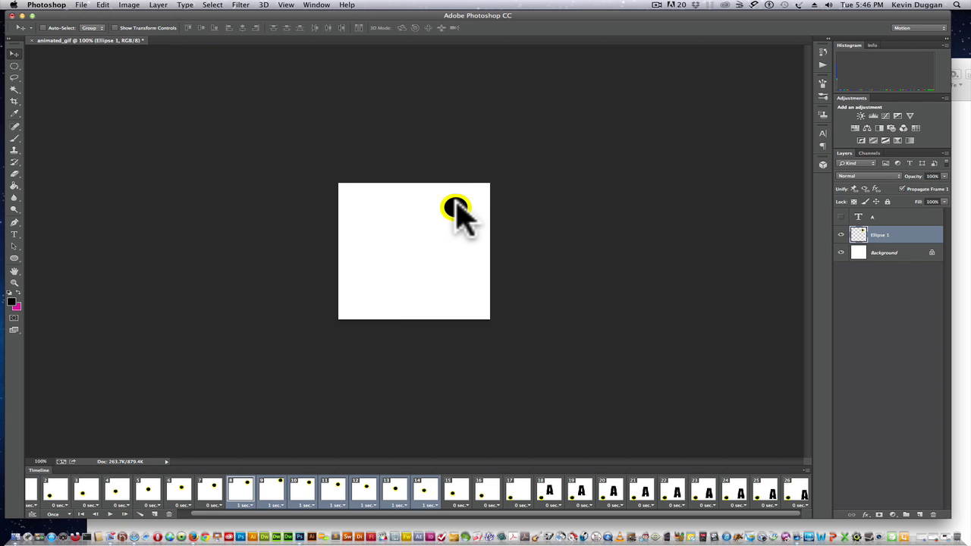